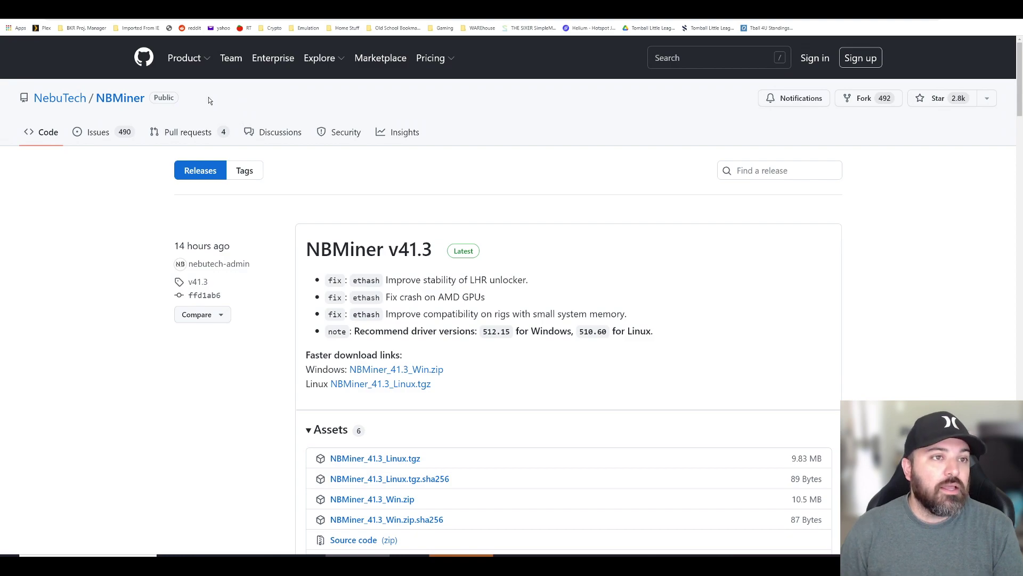
# - Leave the GitHub NBMiner v41.3 release notes for the SimpleMining.net rig list
pyautogui.click(133, 11)
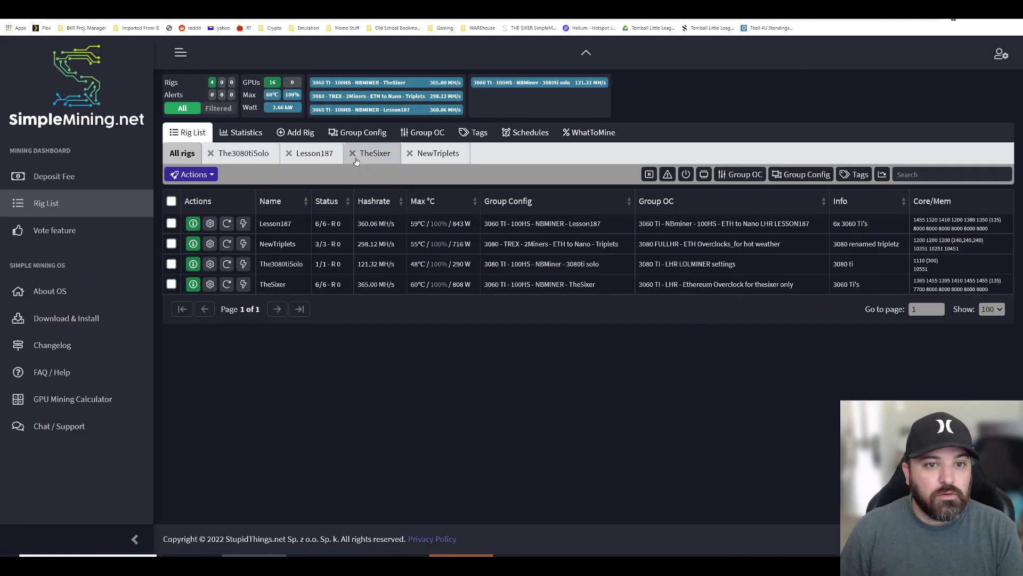
# - Confirm Lesson187's group config uses miner version nbminer-nebutech-v41.3
pyautogui.click(360, 131)
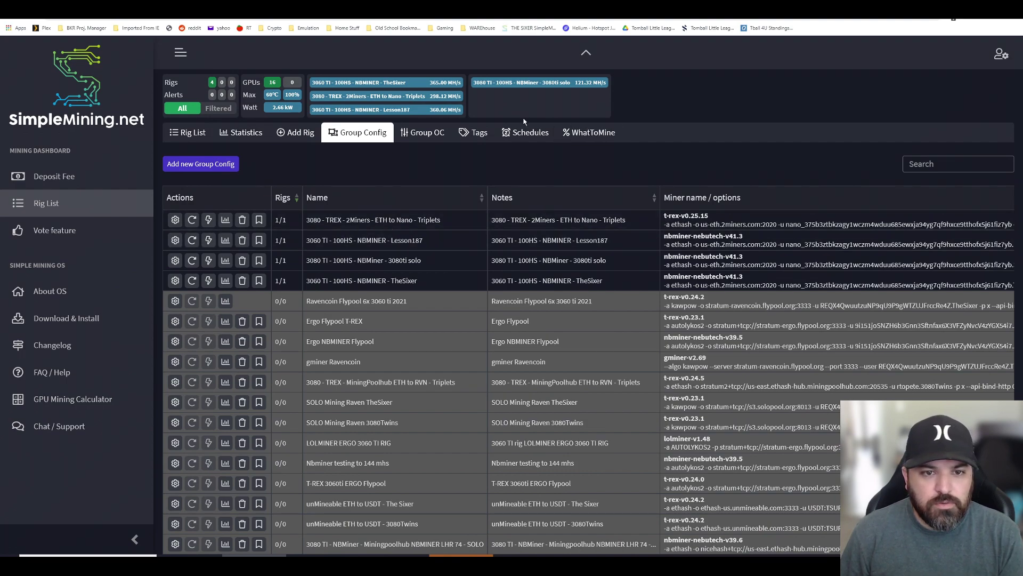
pyautogui.click(175, 241)
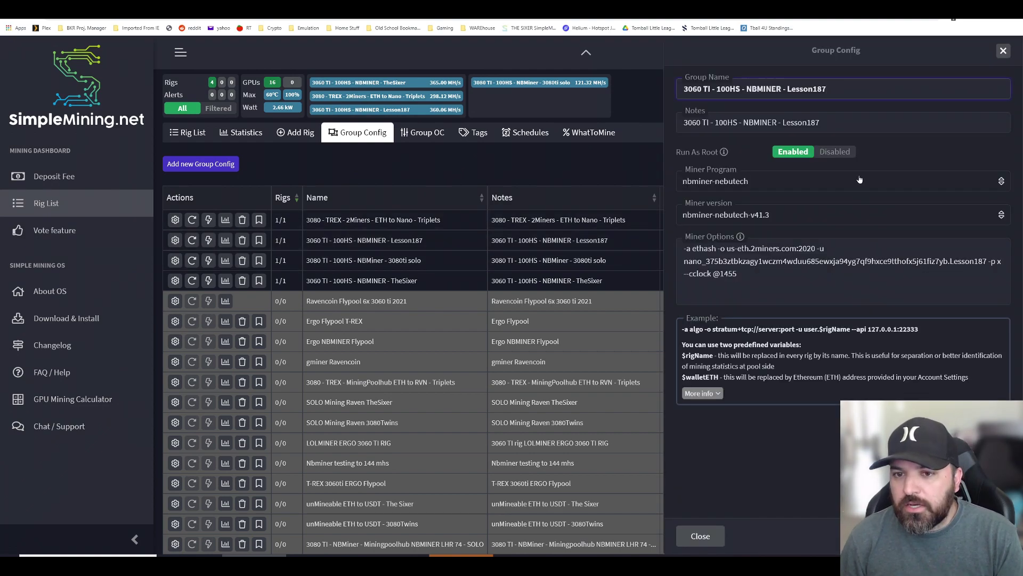
pyautogui.click(1003, 216)
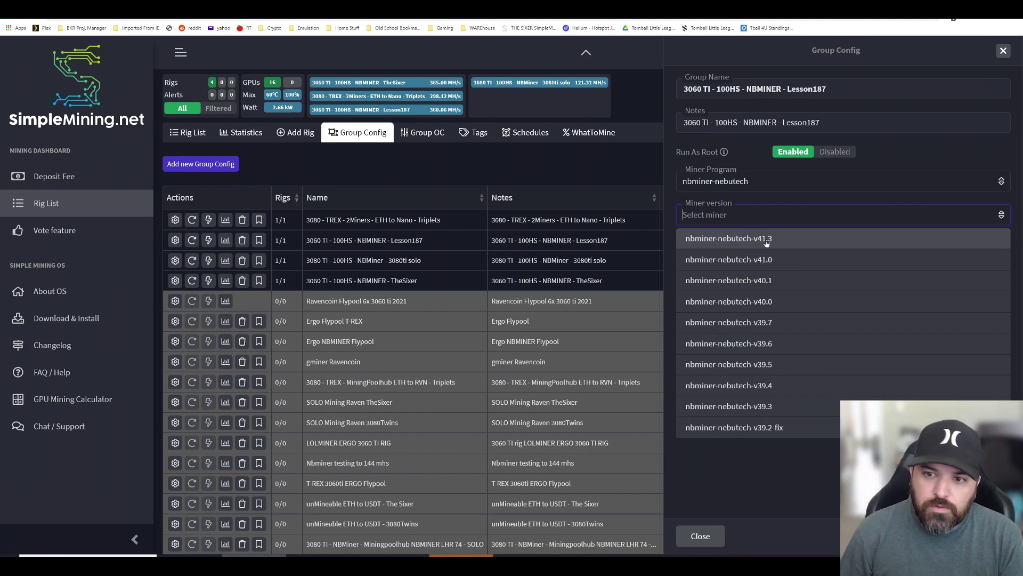
pyautogui.click(1004, 51)
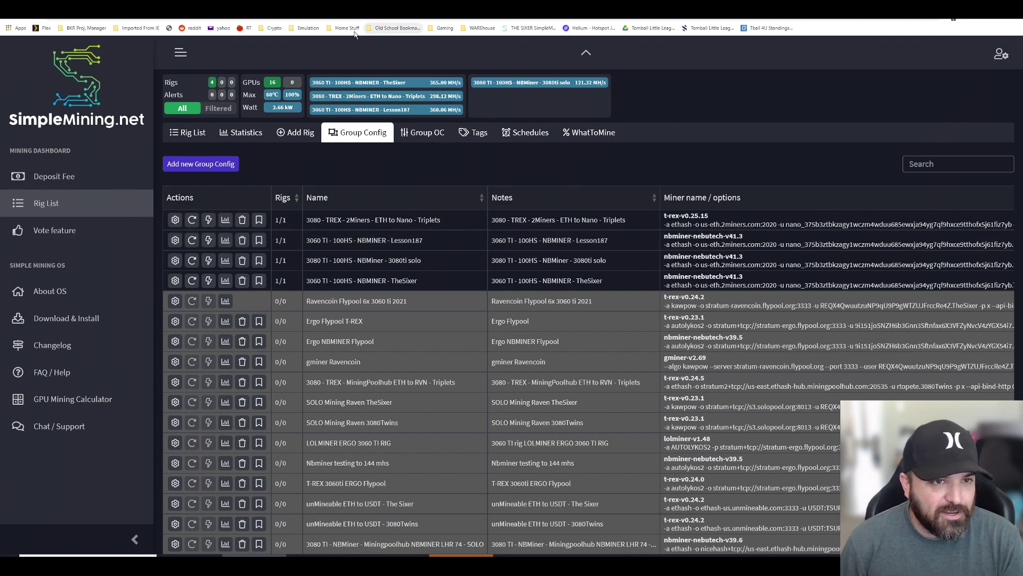
# - Review Lesson187's rig details and Group OC profile: core 0, memory 2400 MHz, 135 W
pyautogui.click(174, 135)
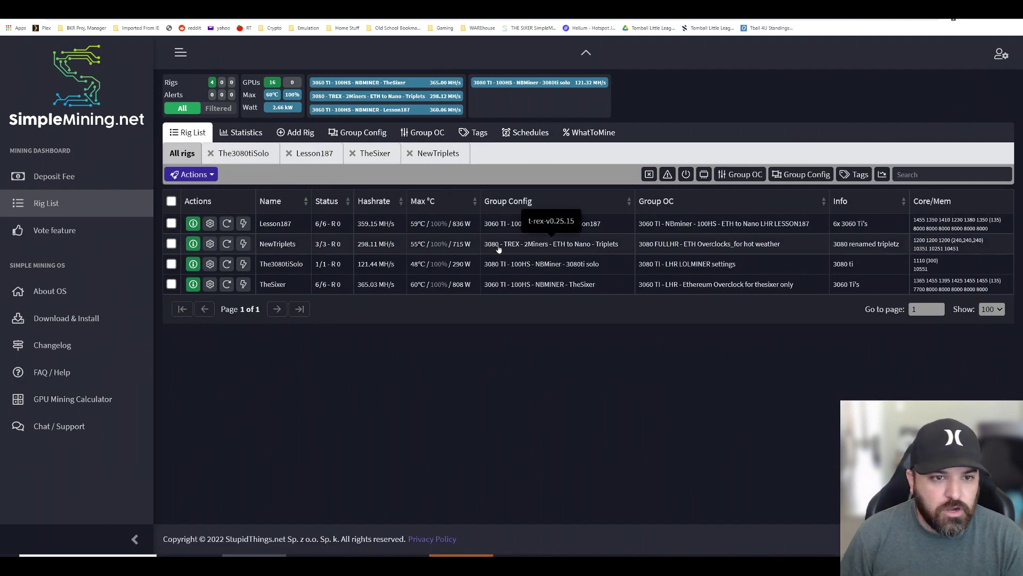
pyautogui.click(193, 223)
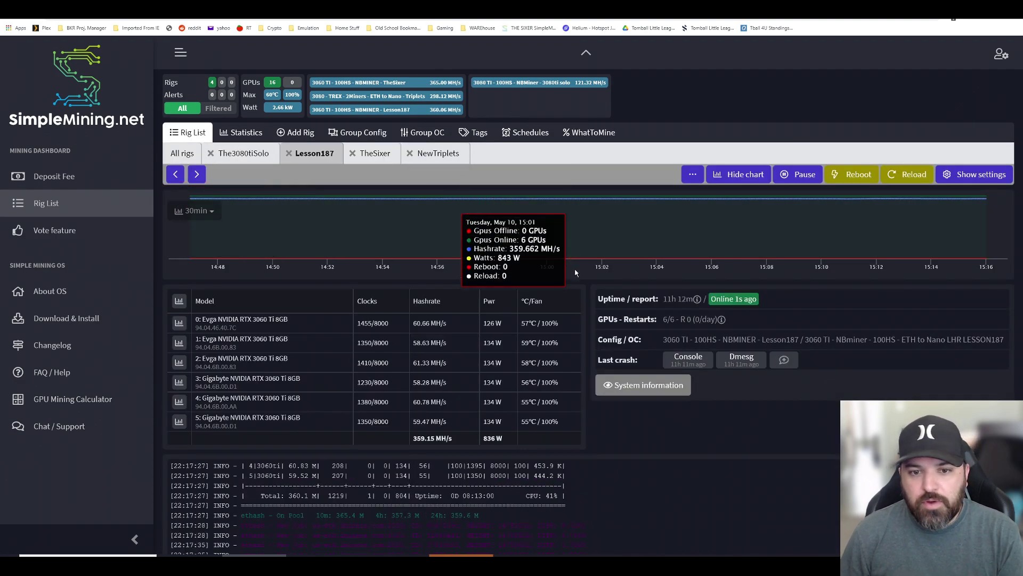
pyautogui.scroll(-3, 580, 288)
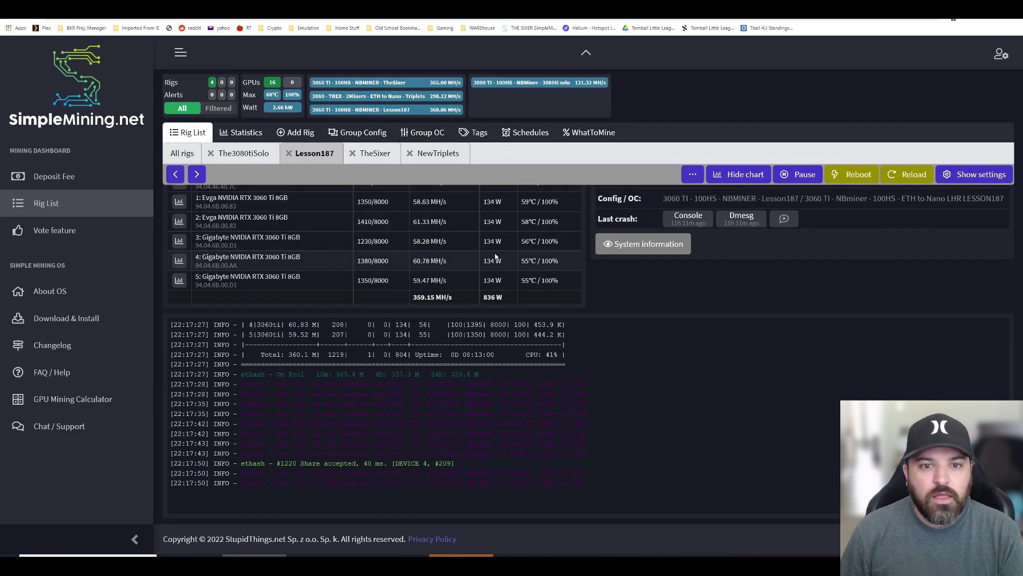
pyautogui.click(182, 154)
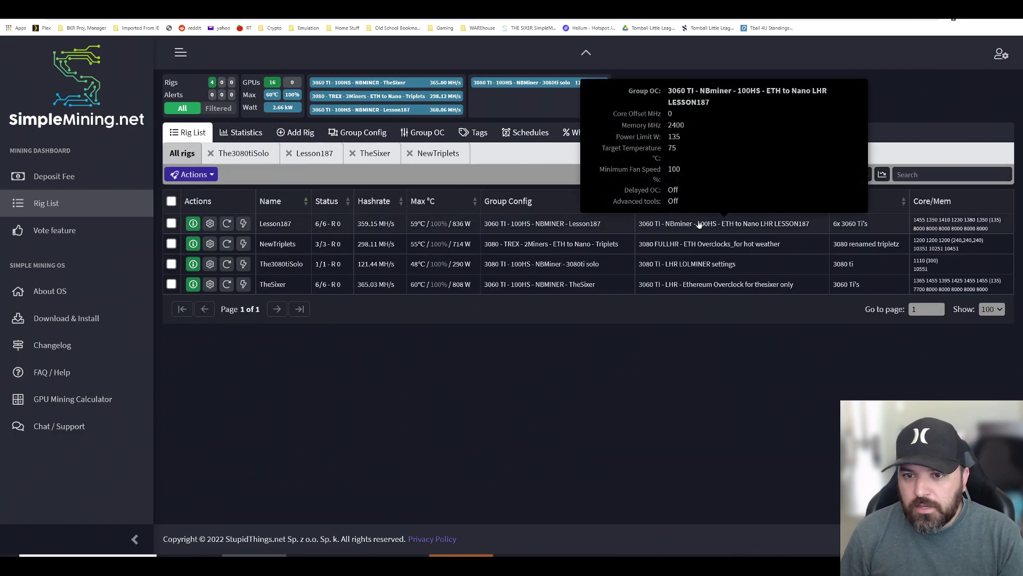
pyautogui.click(698, 224)
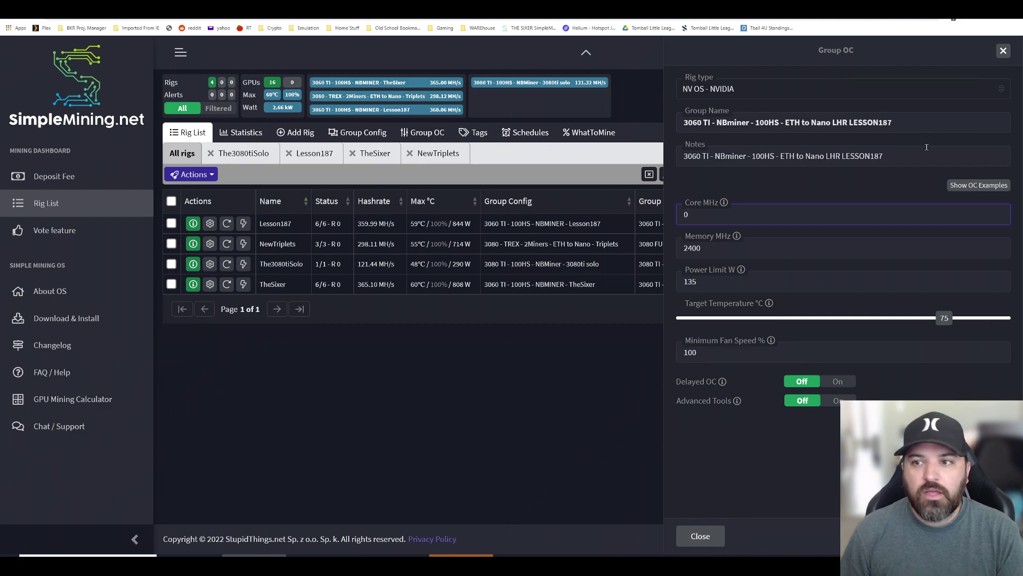
pyautogui.click(1003, 52)
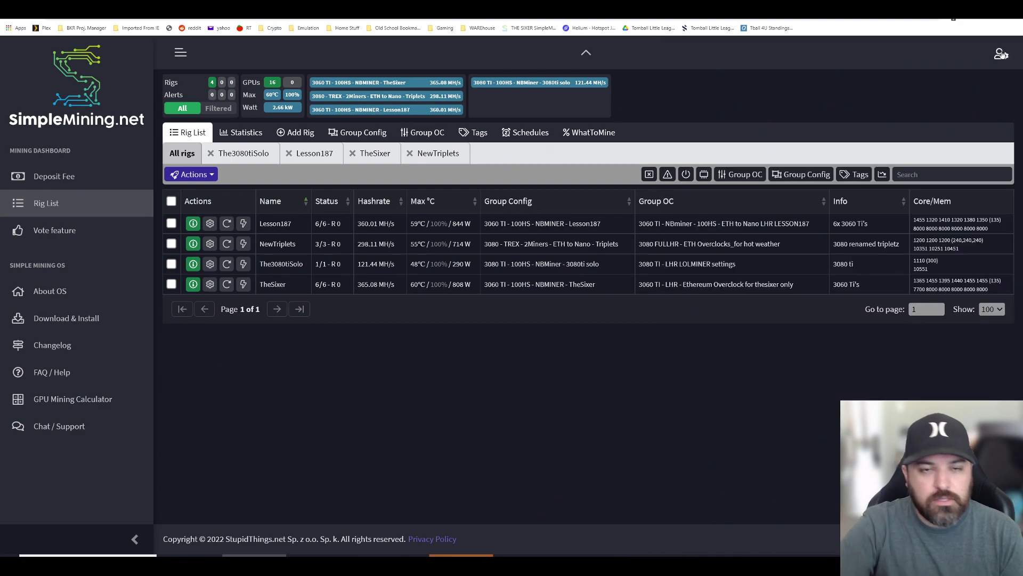
pyautogui.moveTo(706, 226)
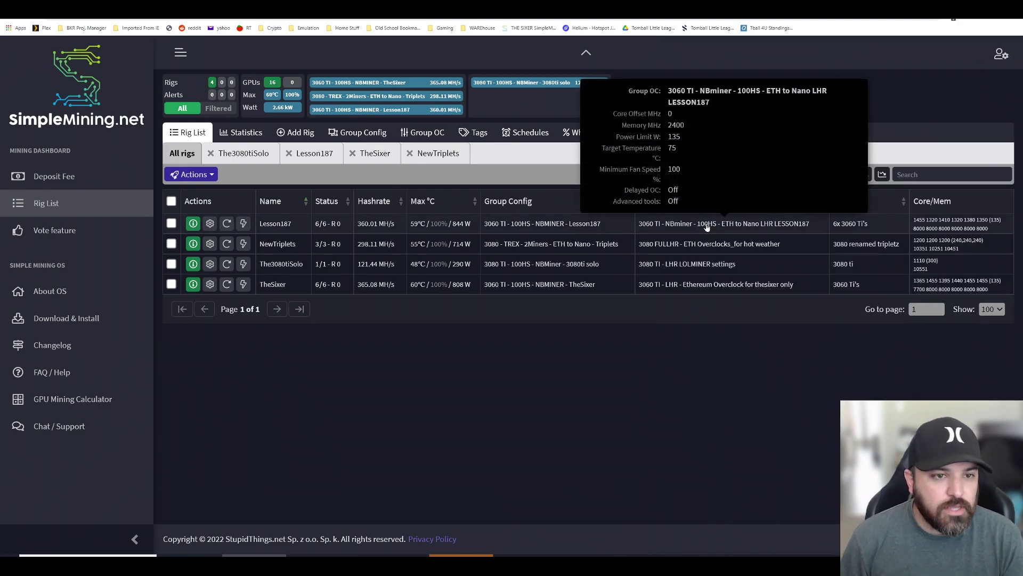
pyautogui.click(359, 132)
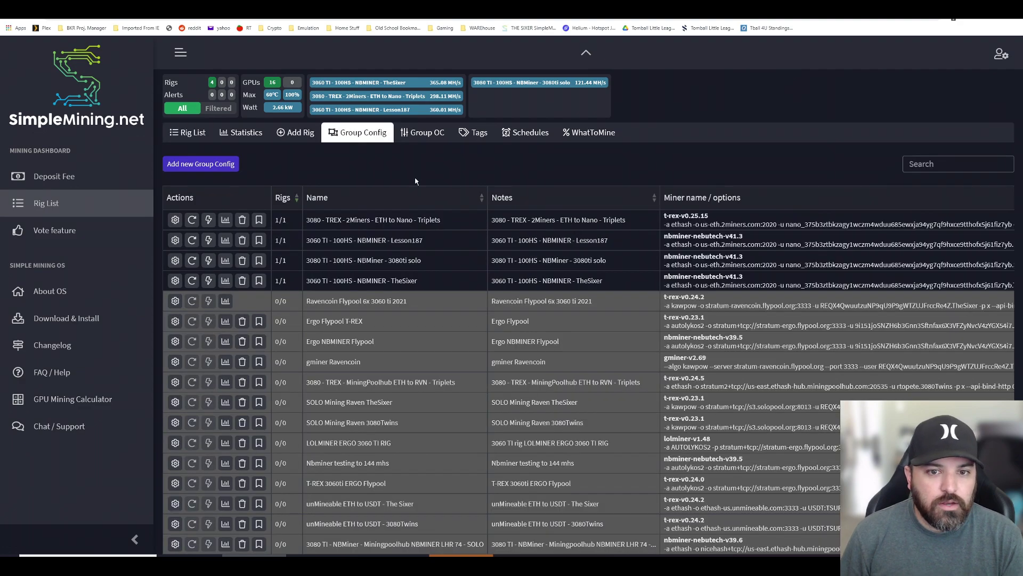
pyautogui.click(175, 240)
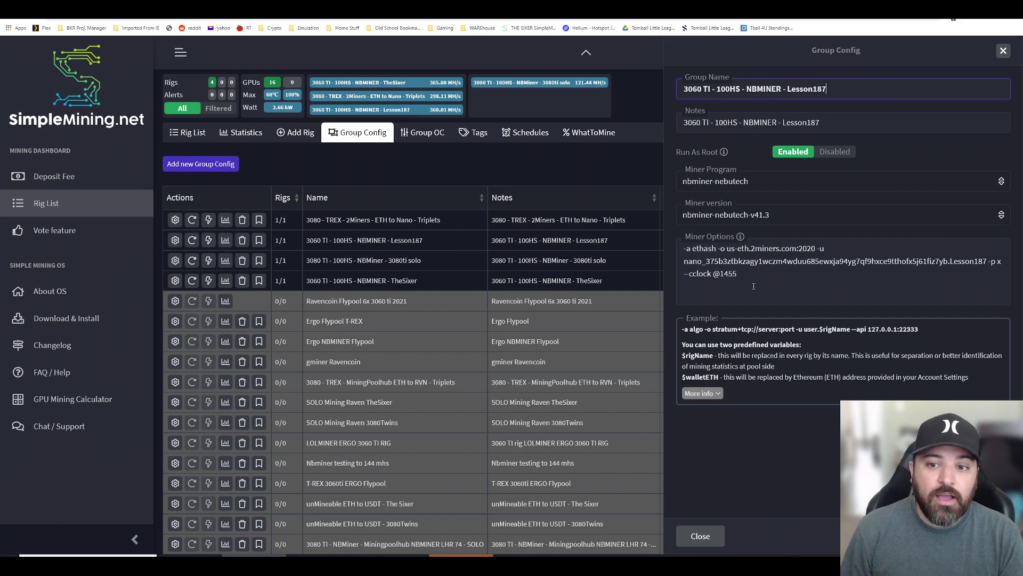
pyautogui.click(1003, 50)
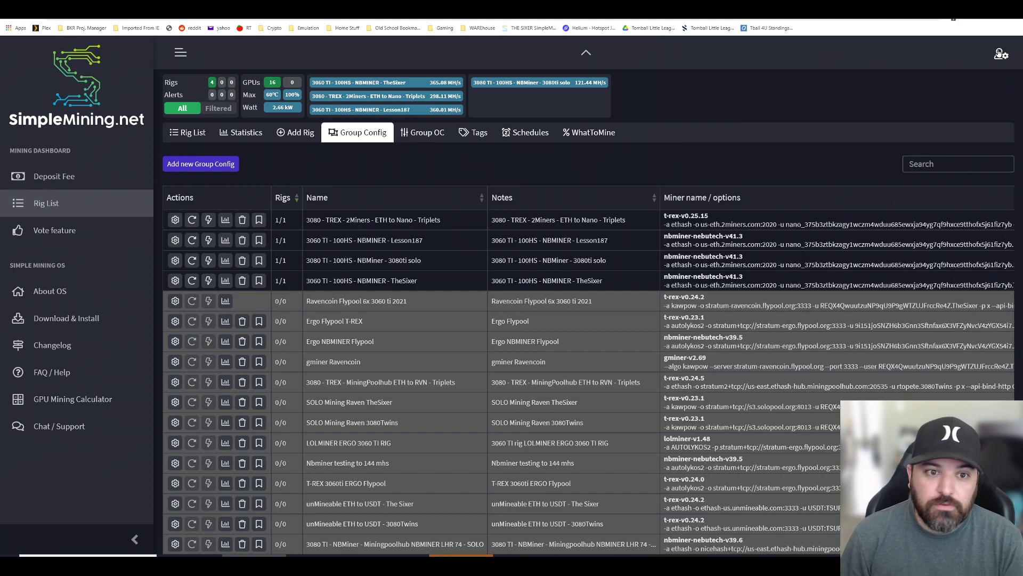
pyautogui.click(186, 134)
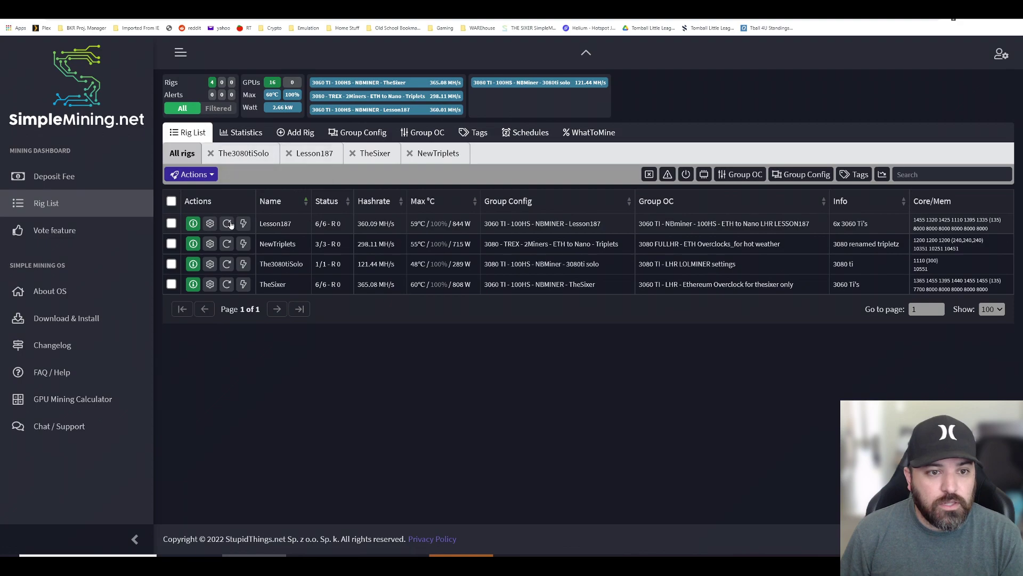
pyautogui.click(193, 224)
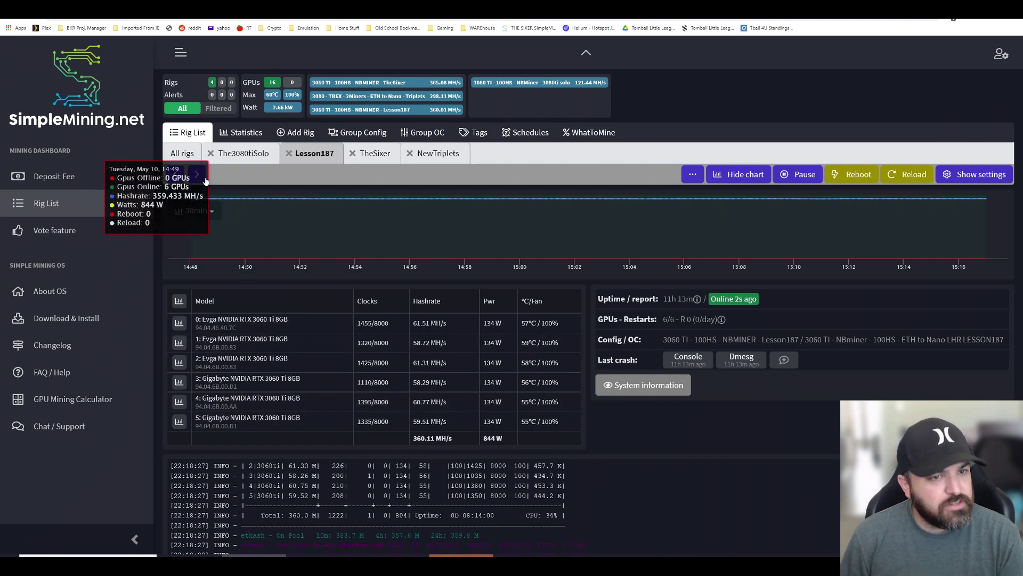
pyautogui.click(186, 154)
pyautogui.click(193, 284)
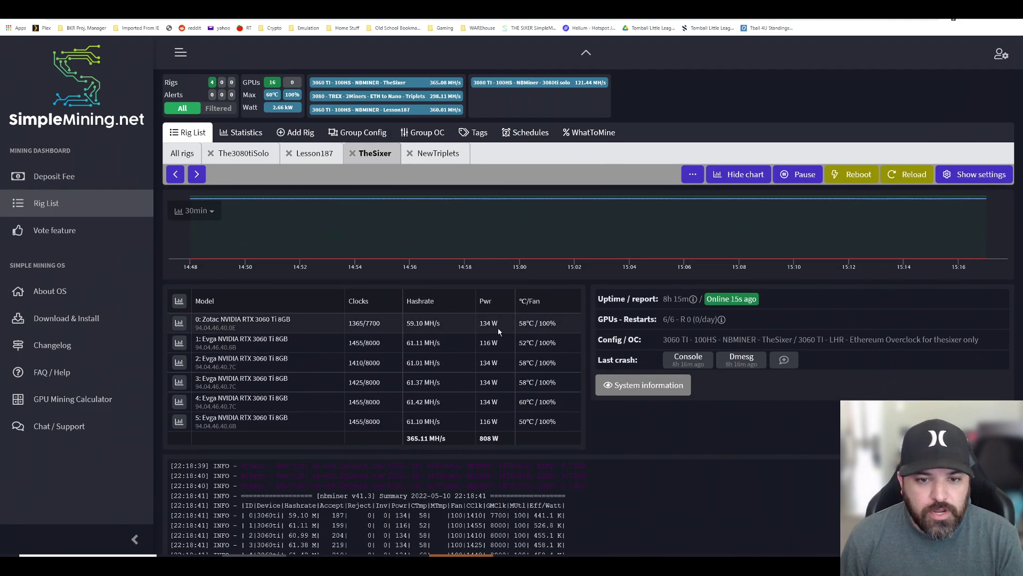
pyautogui.moveTo(493, 325)
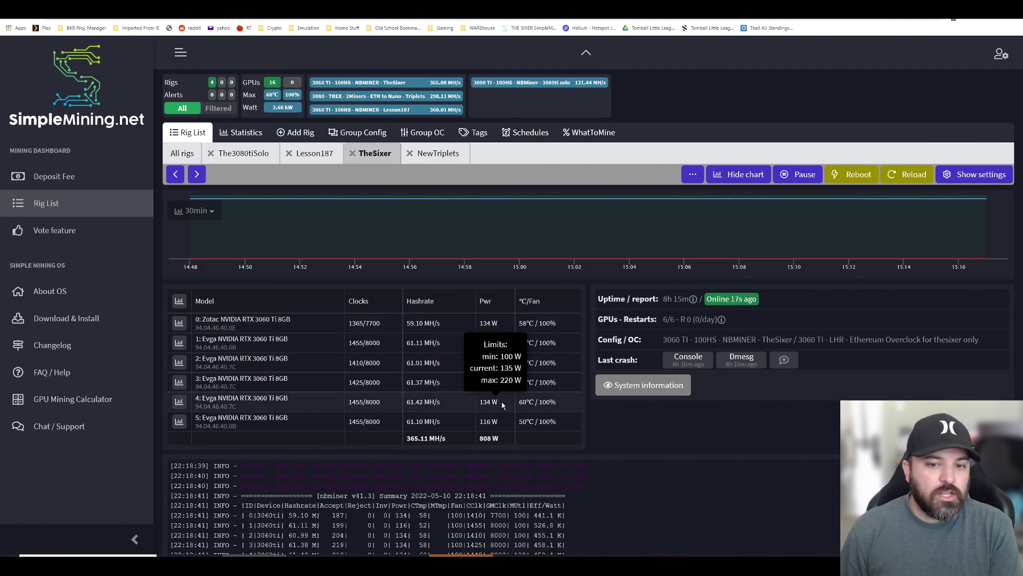
pyautogui.moveTo(502, 429)
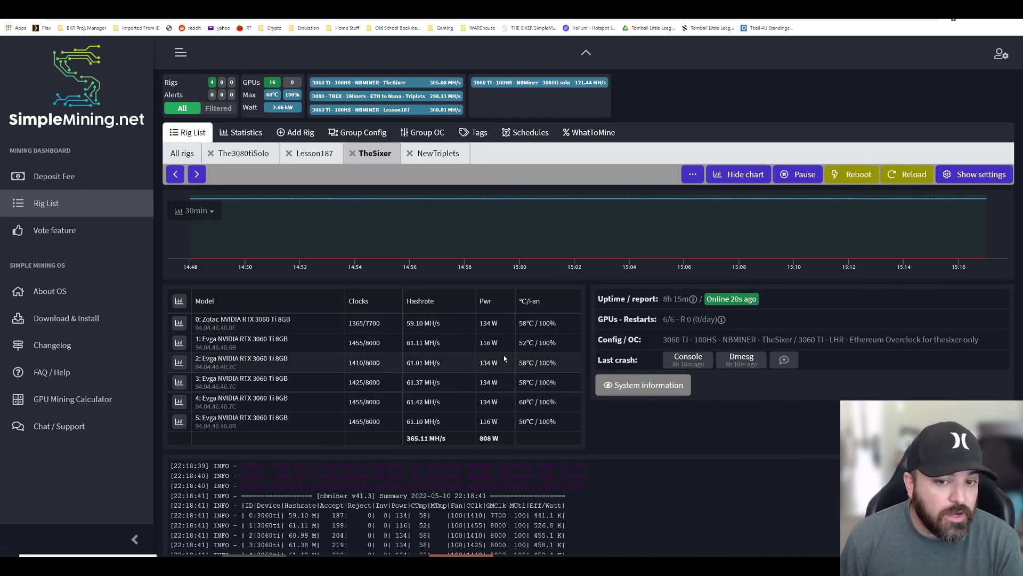
pyautogui.moveTo(489, 349)
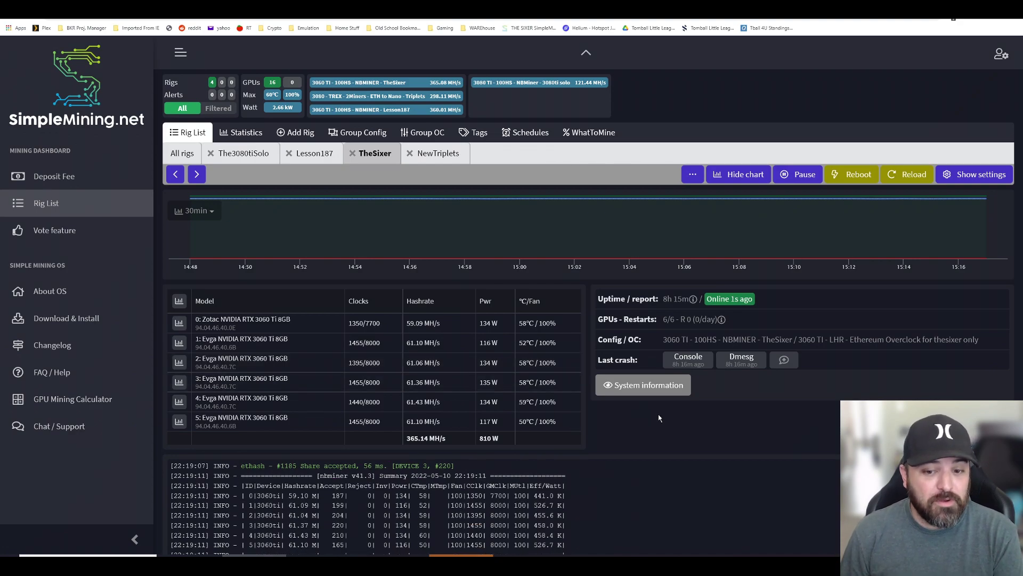
pyautogui.scroll(-3, 659, 417)
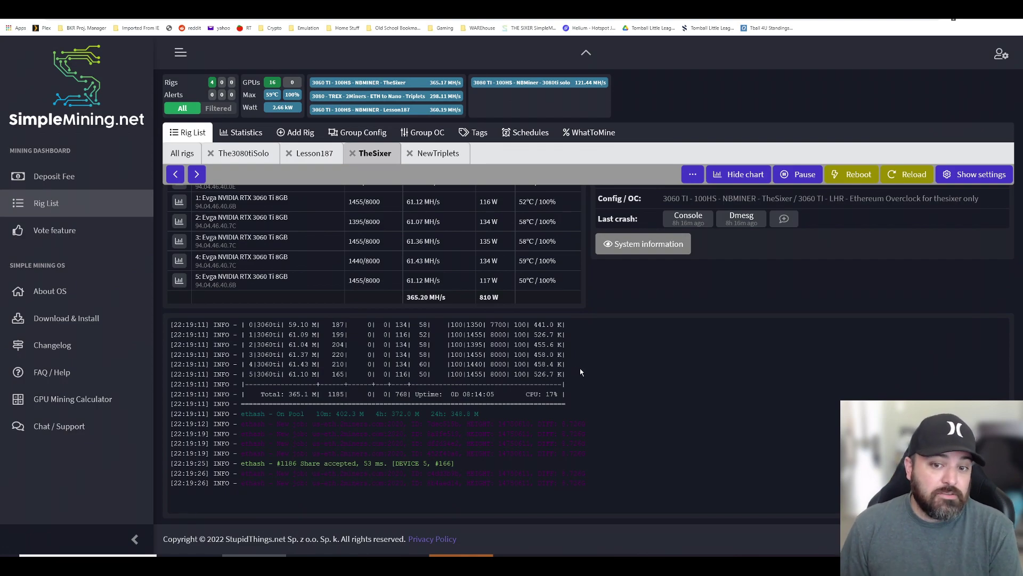
# - Reopen Lesson187's details, about 360 MH/s at 843 W, and start Windows search
pyautogui.click(167, 153)
pyautogui.click(273, 222)
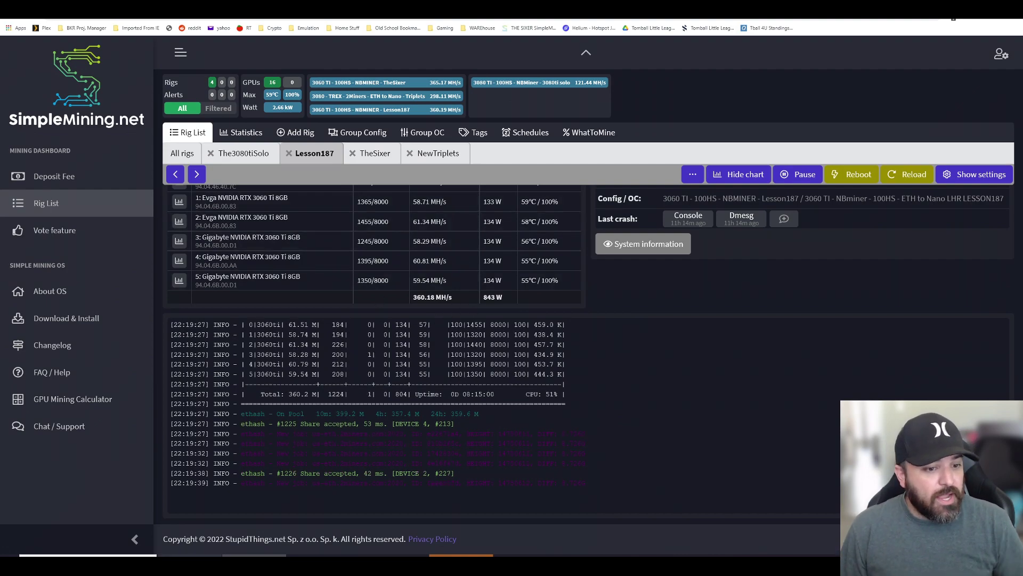
pyautogui.press('super+s')
pyautogui.write('calc')
pyautogui.press('Return')
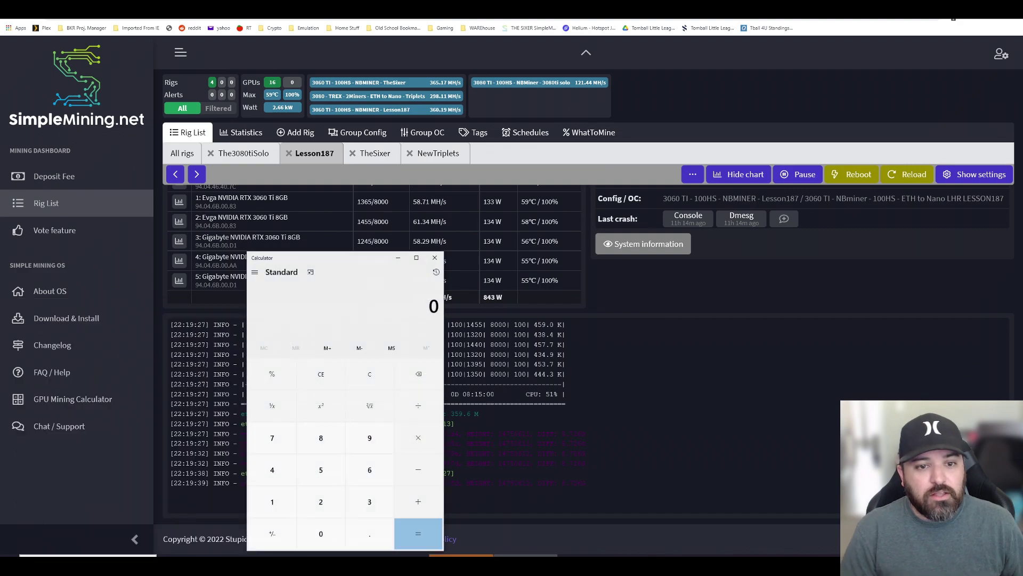
pyautogui.write('360')
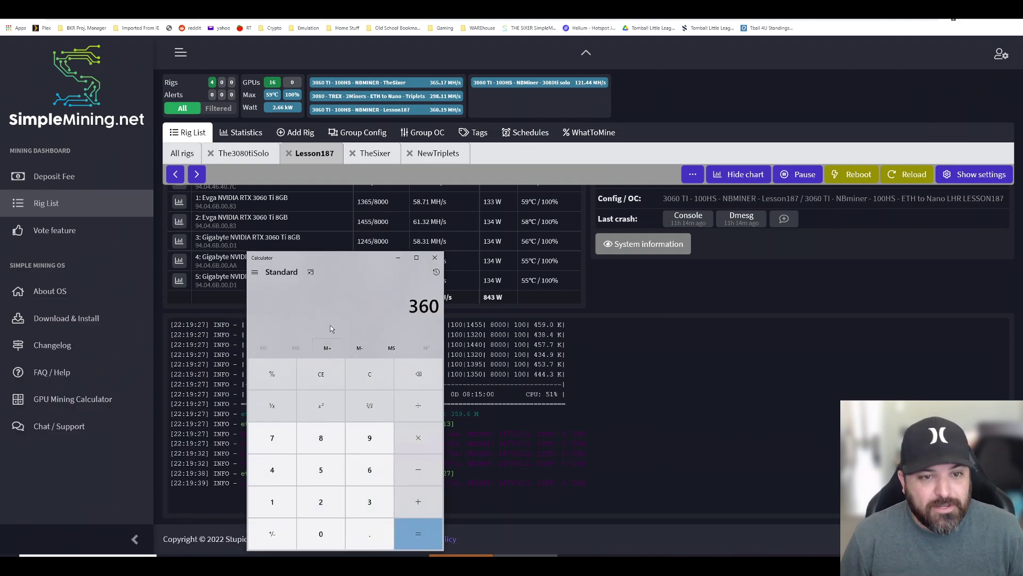
pyautogui.moveTo(355, 262); pyautogui.dragTo(241, 228)
pyautogui.write('.19')
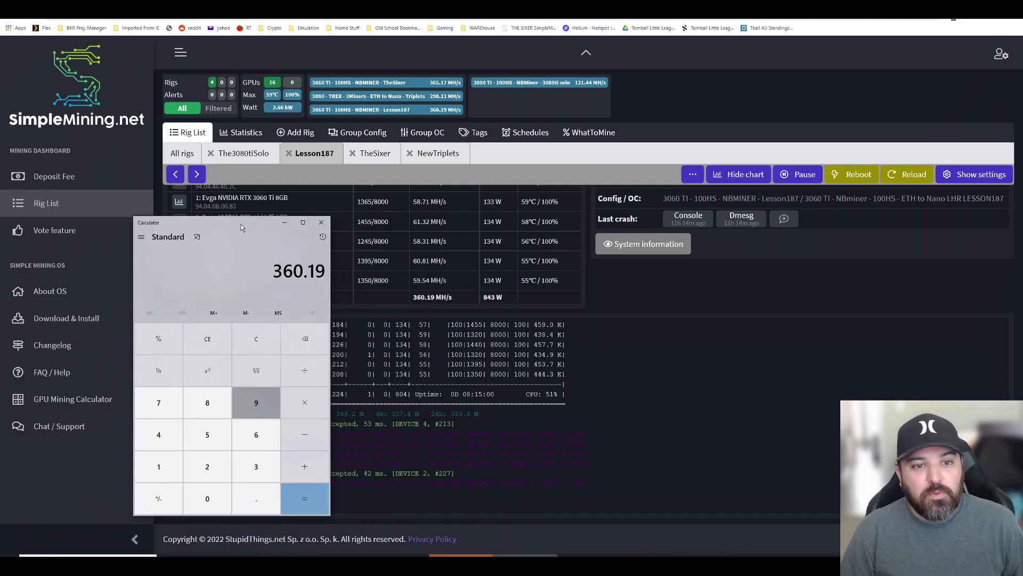
pyautogui.write('/6')
pyautogui.press('Return')
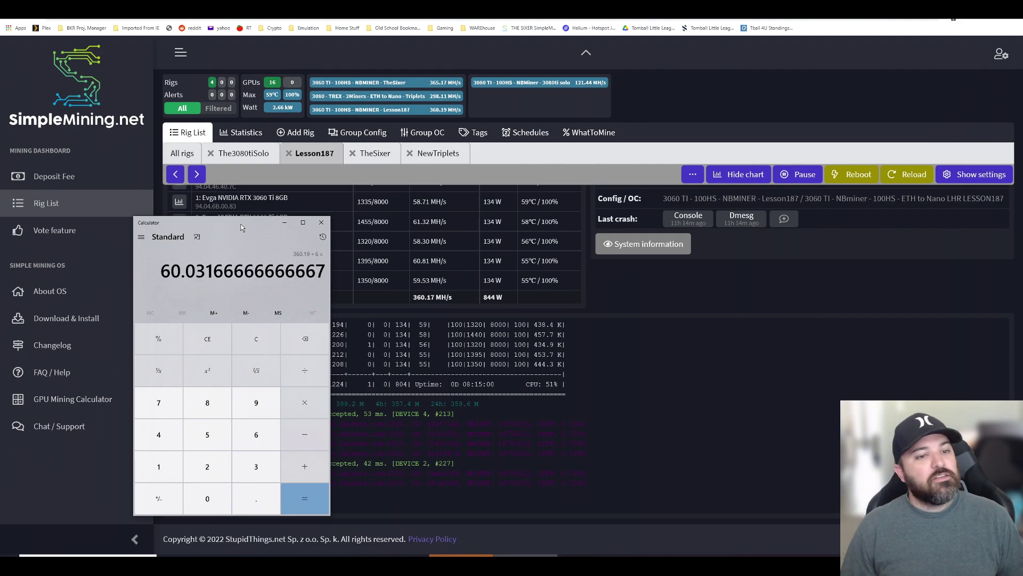
pyautogui.click(321, 222)
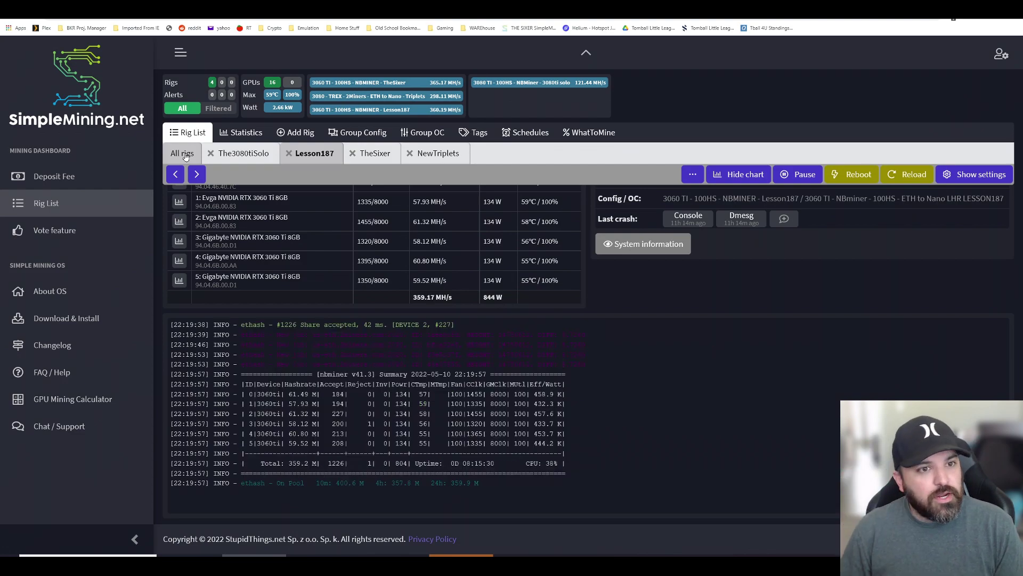
pyautogui.click(183, 154)
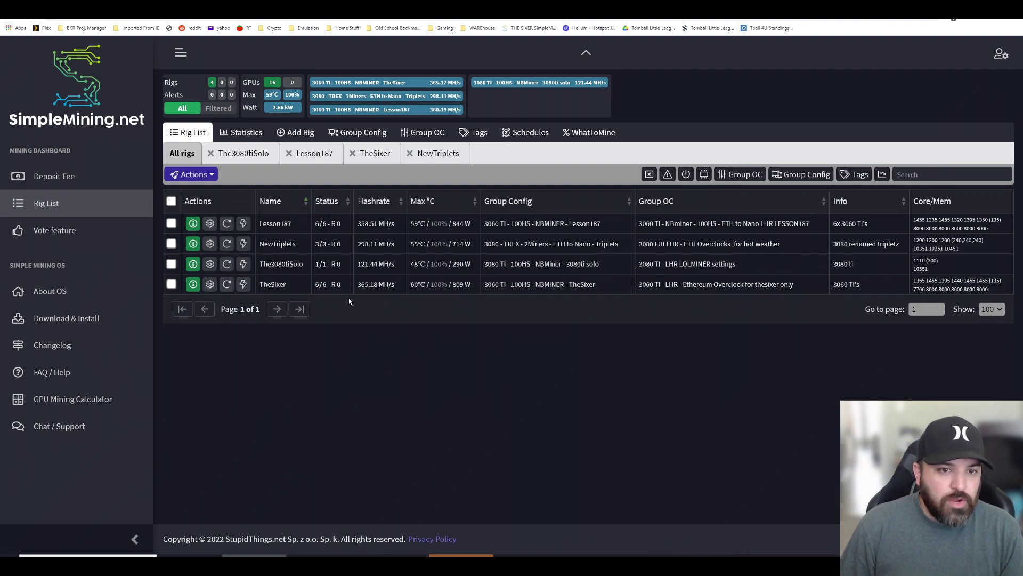